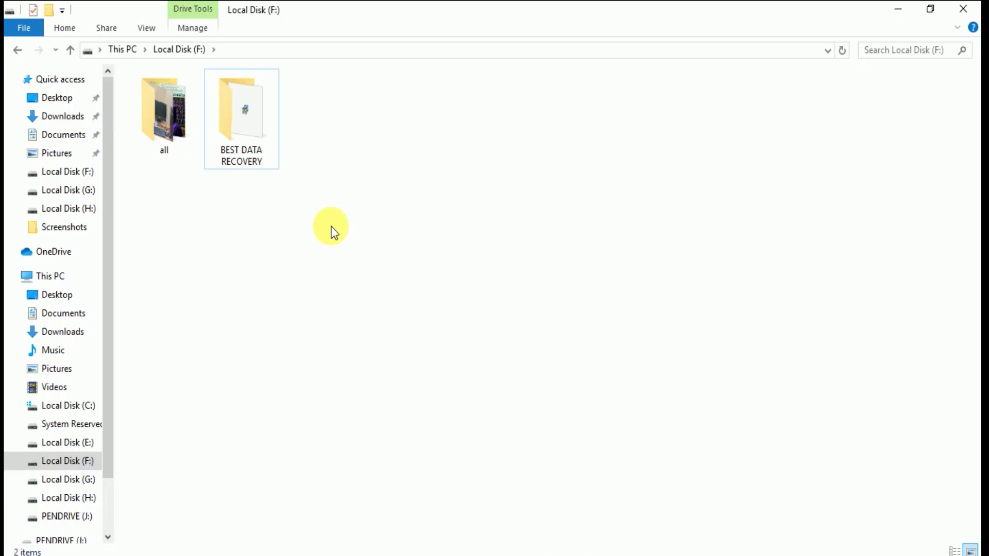
- Create a new folder on Local Disk (F:) and delete it to the Recycle Bin
{"action": "mouse_move", "coordinate": [416, 380]}
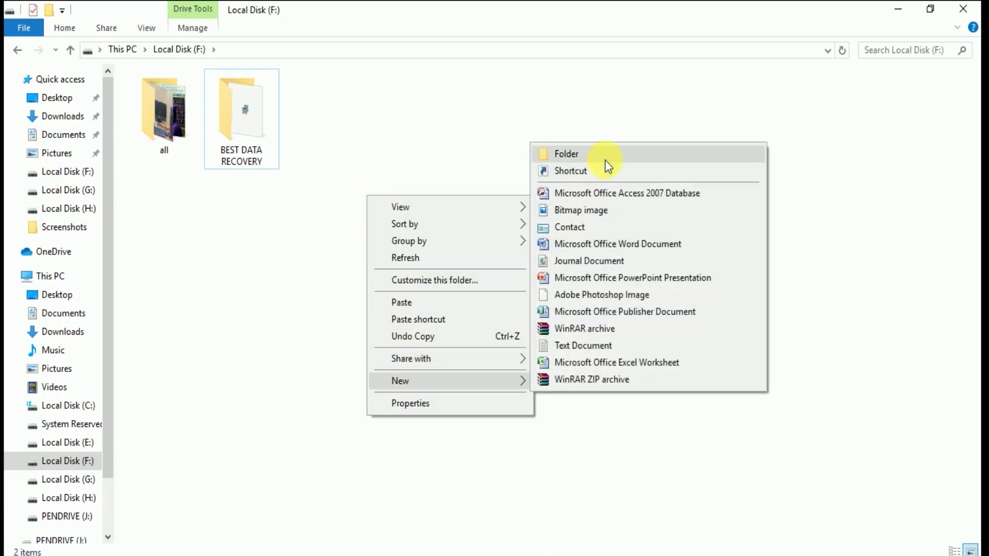
{"action": "left_click", "coordinate": [587, 154]}
{"action": "left_click", "coordinate": [330, 106]}
{"action": "right_click", "coordinate": [330, 106]}
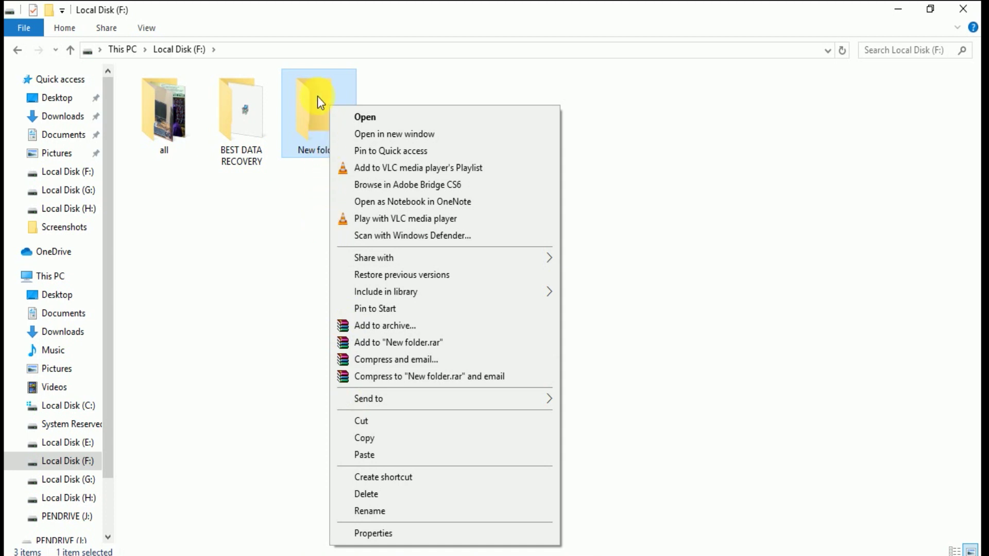
{"action": "left_click", "coordinate": [329, 115]}
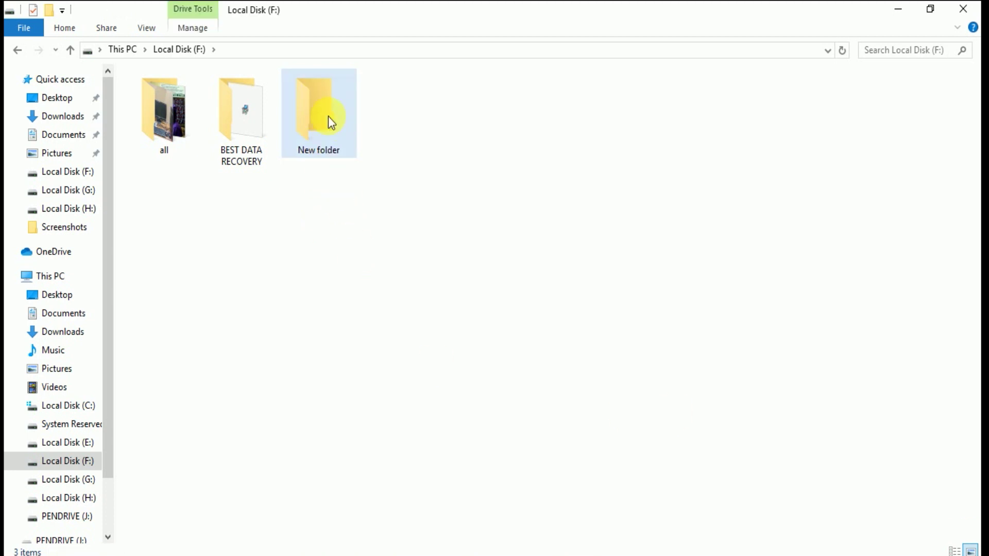
{"action": "right_click", "coordinate": [322, 93]}
{"action": "left_click", "coordinate": [399, 481]}
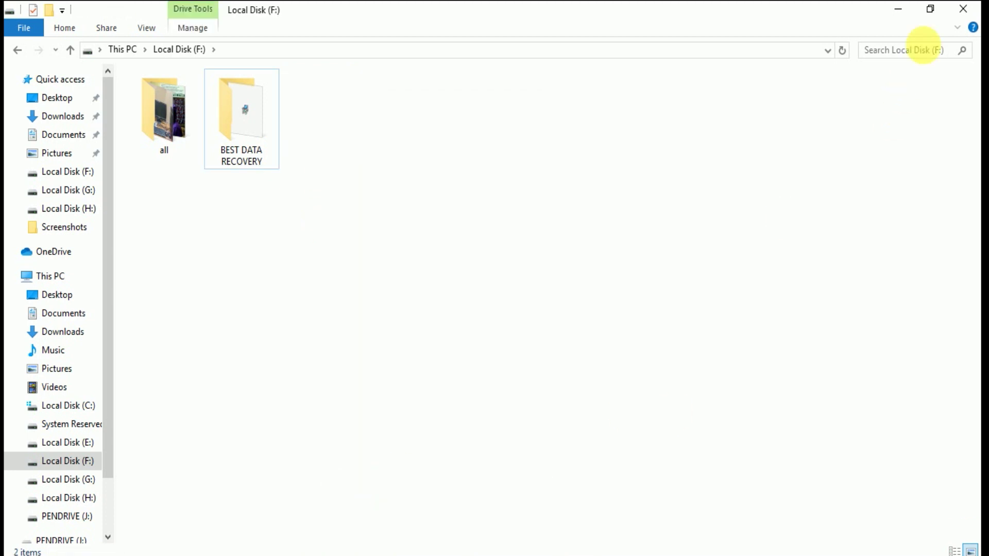
- Permanently delete the "New folder" item from the Recycle Bin
{"action": "left_click", "coordinate": [893, 15]}
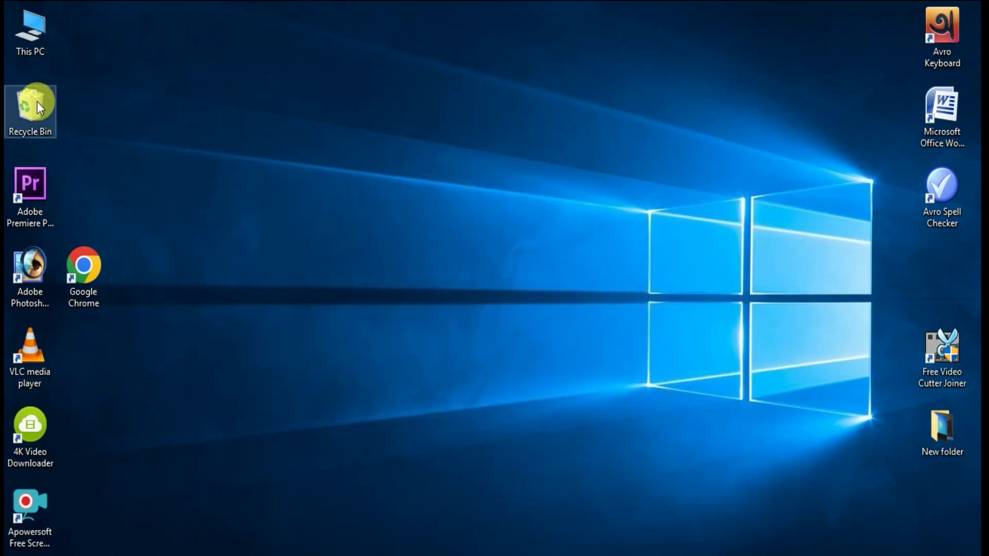
{"action": "double_click", "coordinate": [37, 100]}
{"action": "left_click", "coordinate": [199, 92]}
{"action": "right_click", "coordinate": [199, 91]}
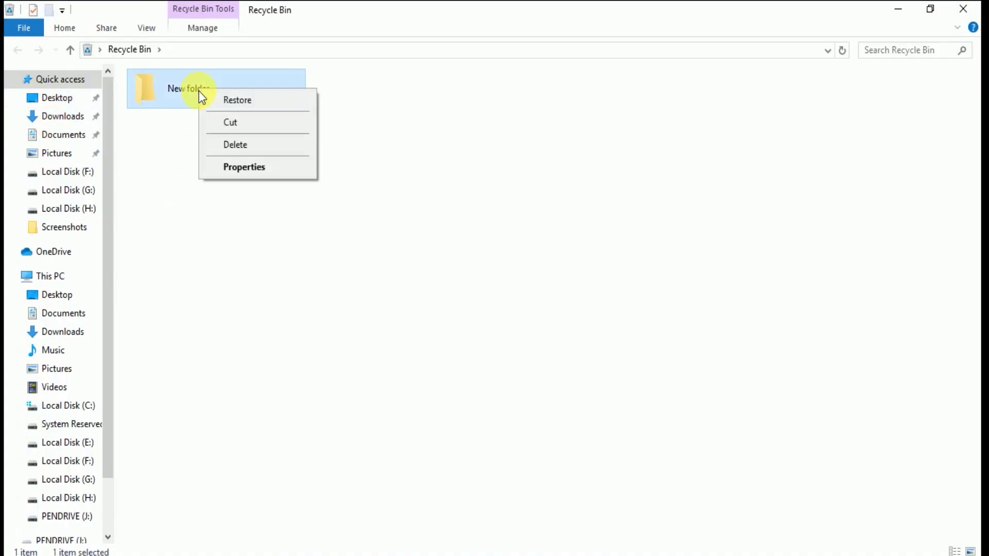
{"action": "left_click", "coordinate": [245, 145]}
{"action": "left_click", "coordinate": [535, 349]}
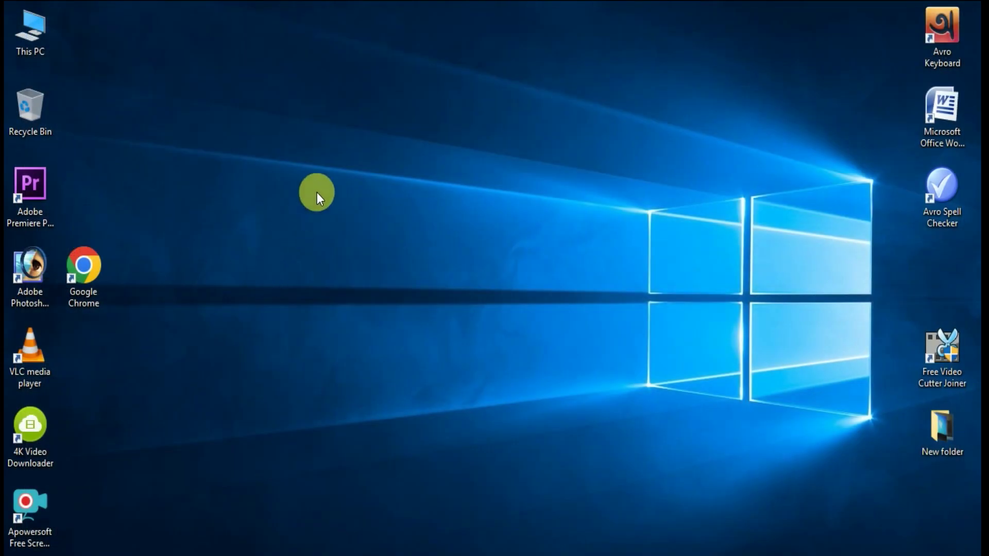
- Create a new folder on the desktop
{"action": "right_click", "coordinate": [317, 193]}
{"action": "left_click", "coordinate": [350, 298]}
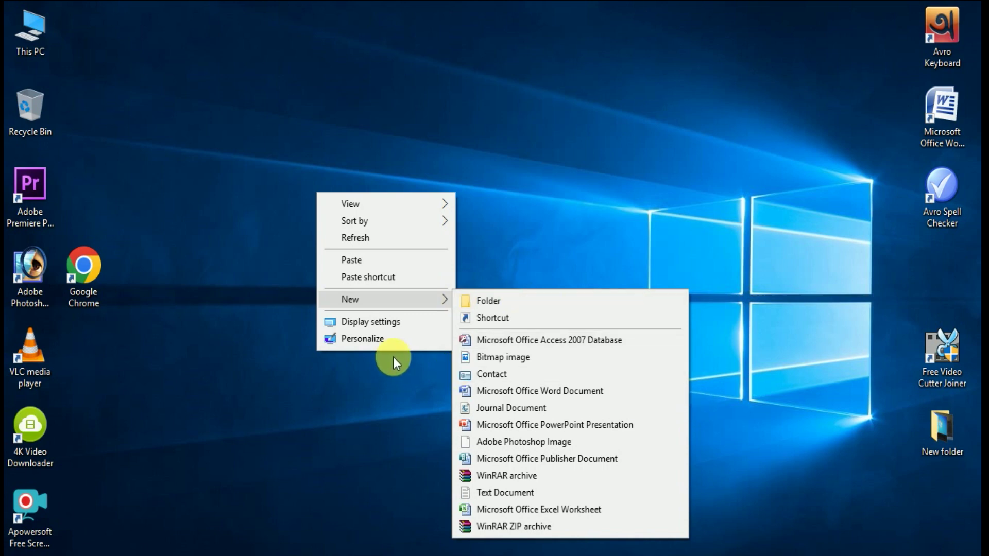
{"action": "left_click", "coordinate": [503, 301]}
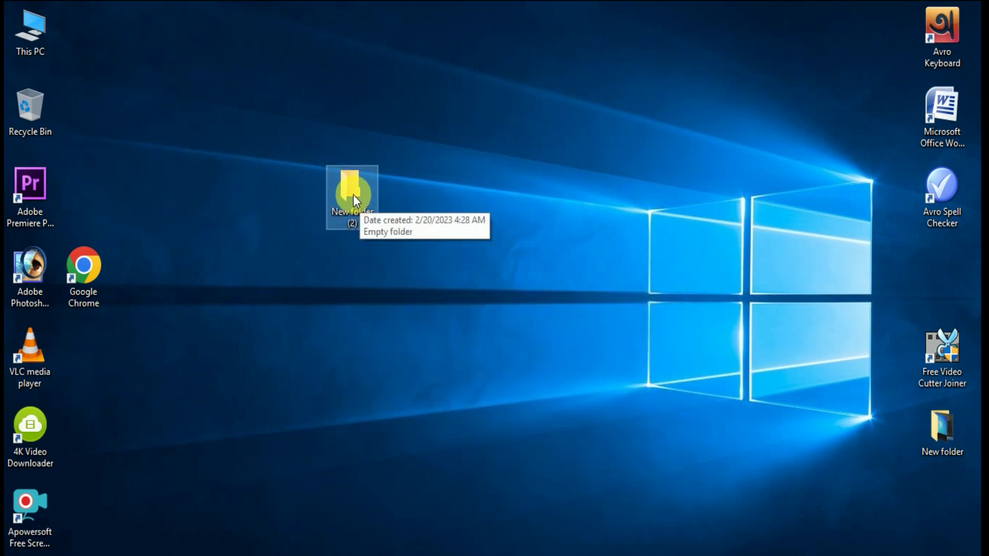
- Permanently delete the desktop folder "New folder (2)", bypassing the Recycle Bin, and check the Recycle Bin's contents
{"action": "right_click", "coordinate": [356, 197]}
{"action": "left_click", "coordinate": [394, 510], "text": "shift"}
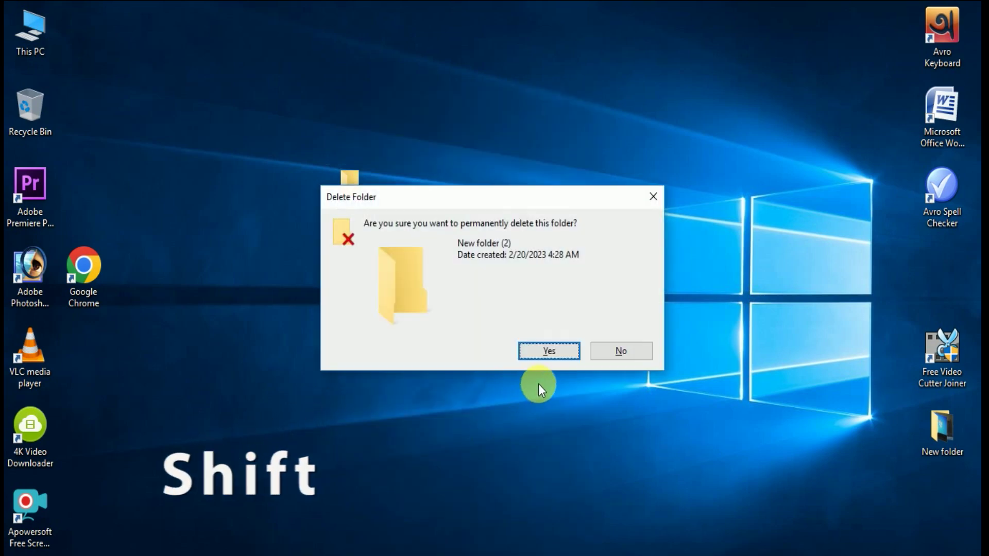
{"action": "left_click", "coordinate": [549, 352]}
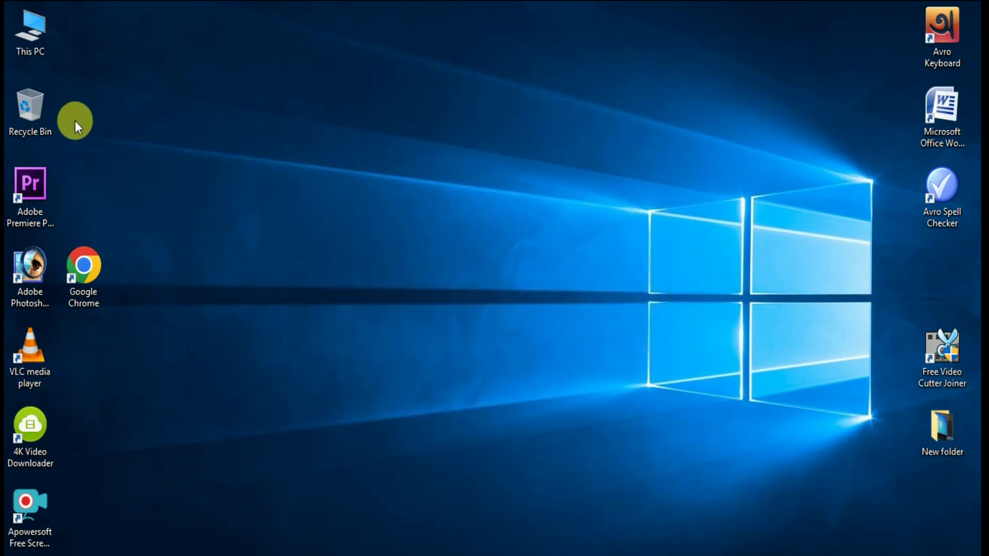
{"action": "double_click", "coordinate": [36, 110]}
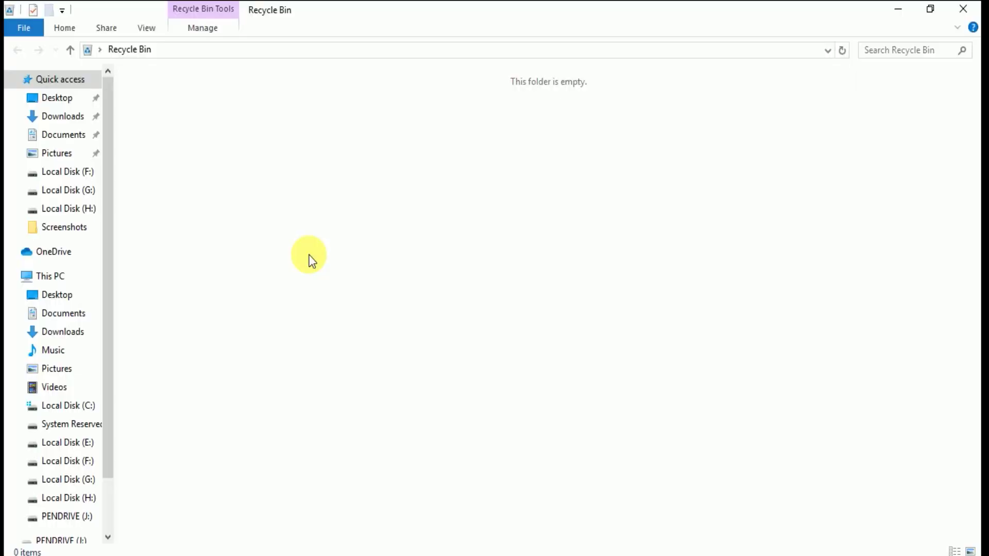
{"action": "left_click", "coordinate": [963, 8]}
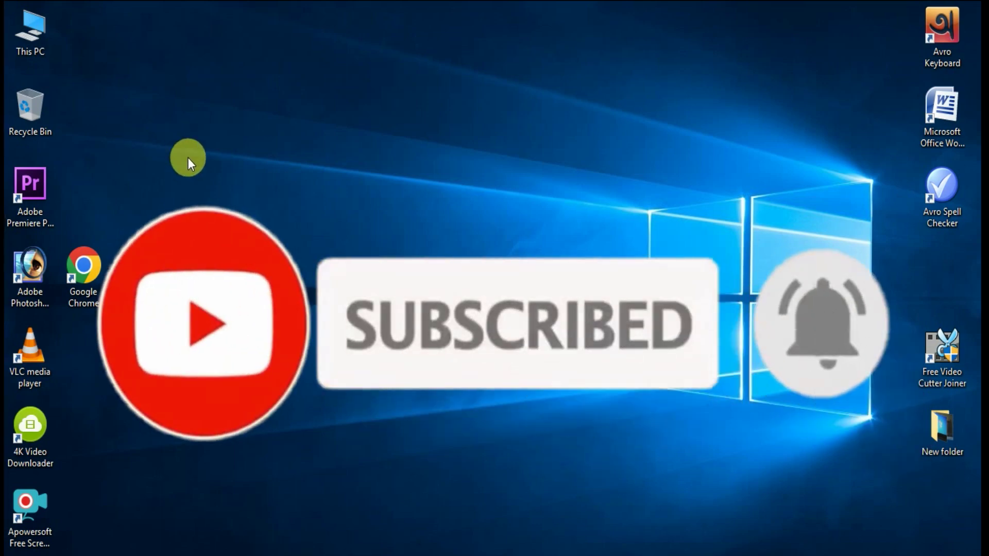
- Switch to Google Chrome, search for "disk drill", and view the tenorshare.net download result
{"action": "double_click", "coordinate": [82, 276]}
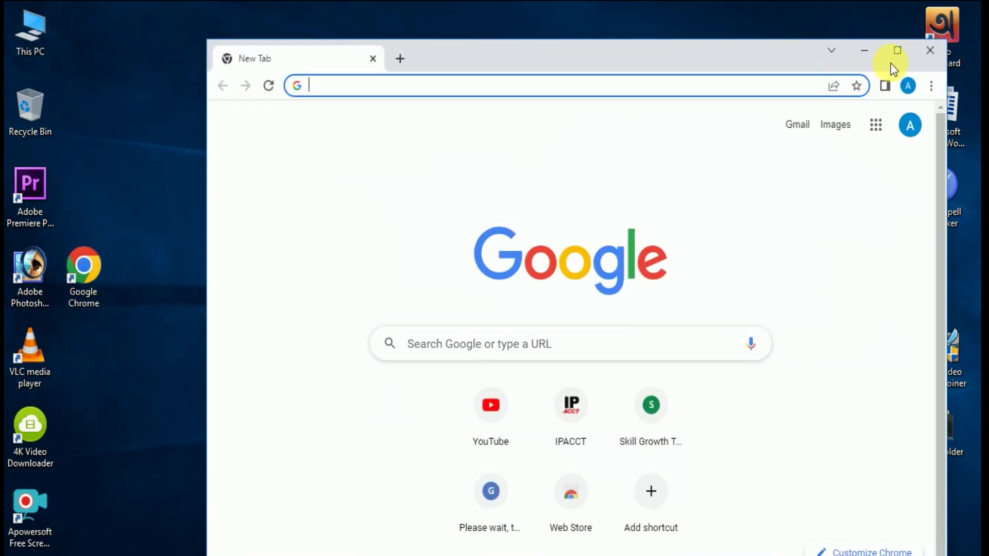
{"action": "left_click", "coordinate": [895, 54]}
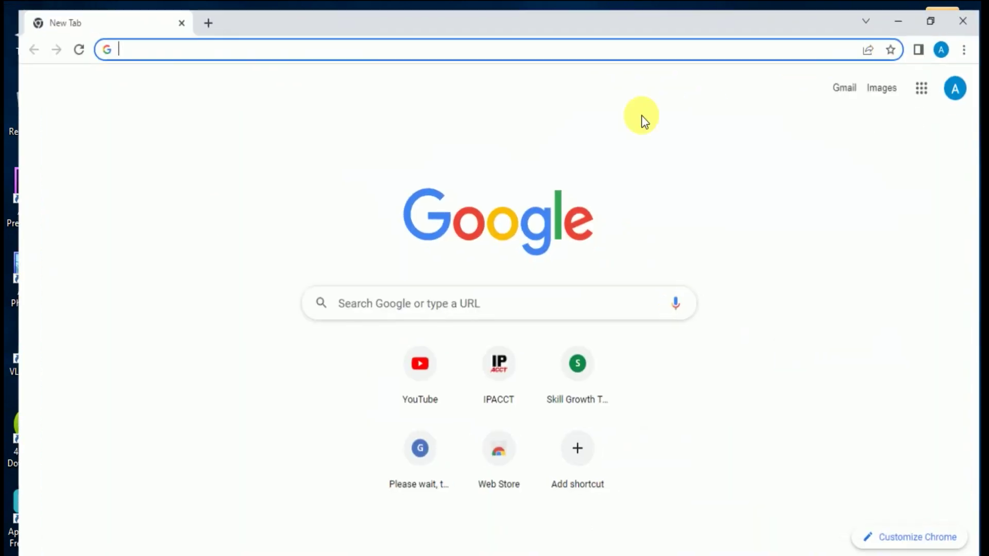
{"action": "left_click", "coordinate": [183, 46]}
{"action": "left_click", "coordinate": [144, 103]}
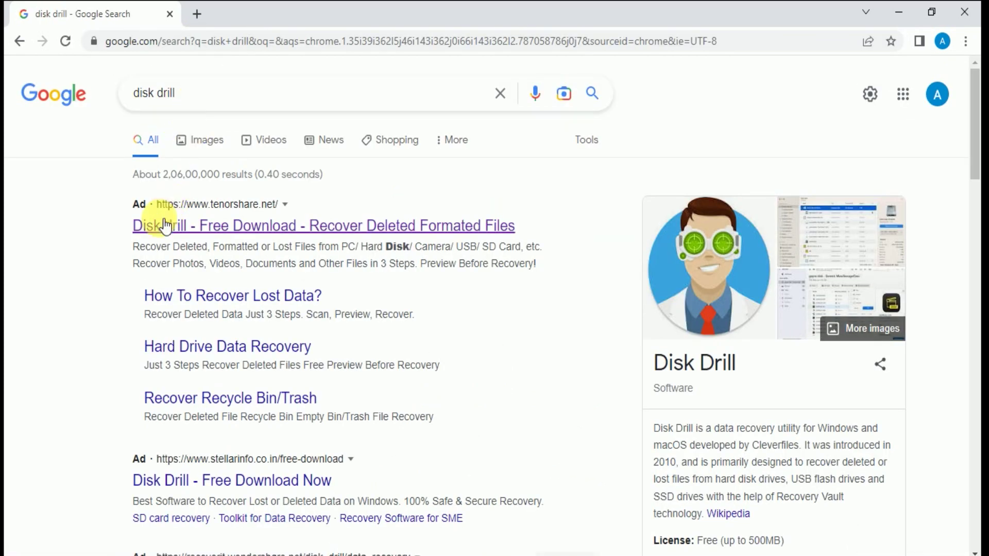
{"action": "left_click", "coordinate": [211, 225]}
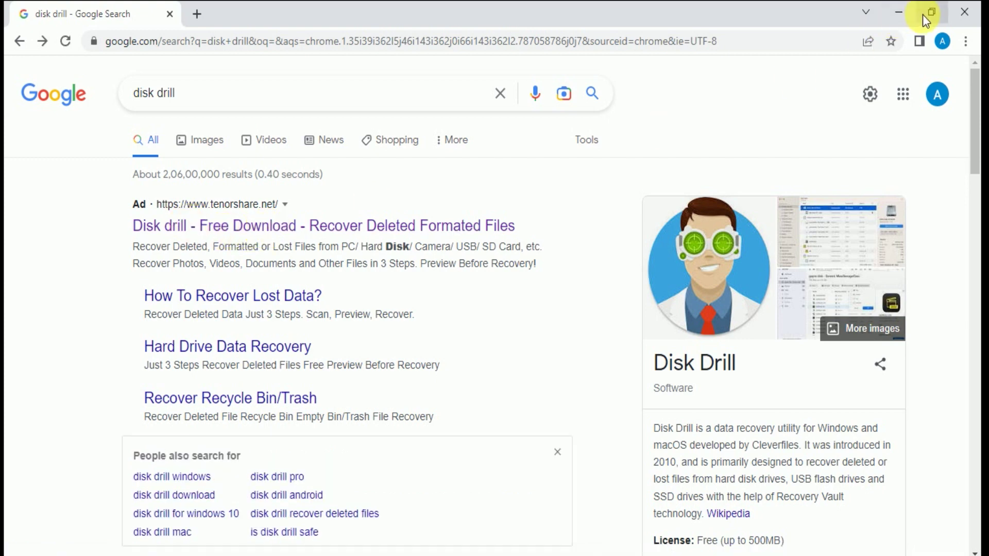
{"action": "left_click", "coordinate": [968, 11]}
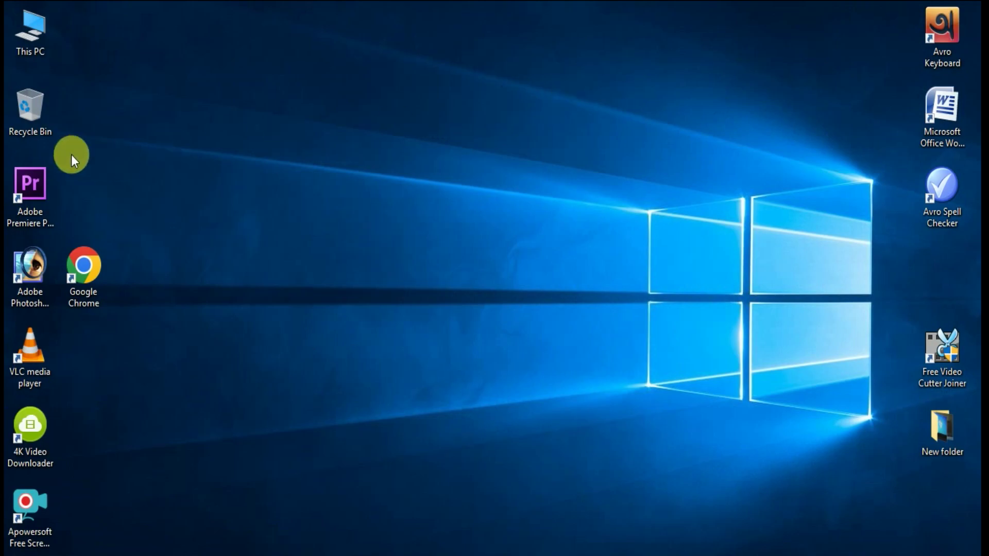
- Run the disk-drill-win installer from the BEST DATA RECOVERY folder on Local Disk (F:)
{"action": "double_click", "coordinate": [32, 26]}
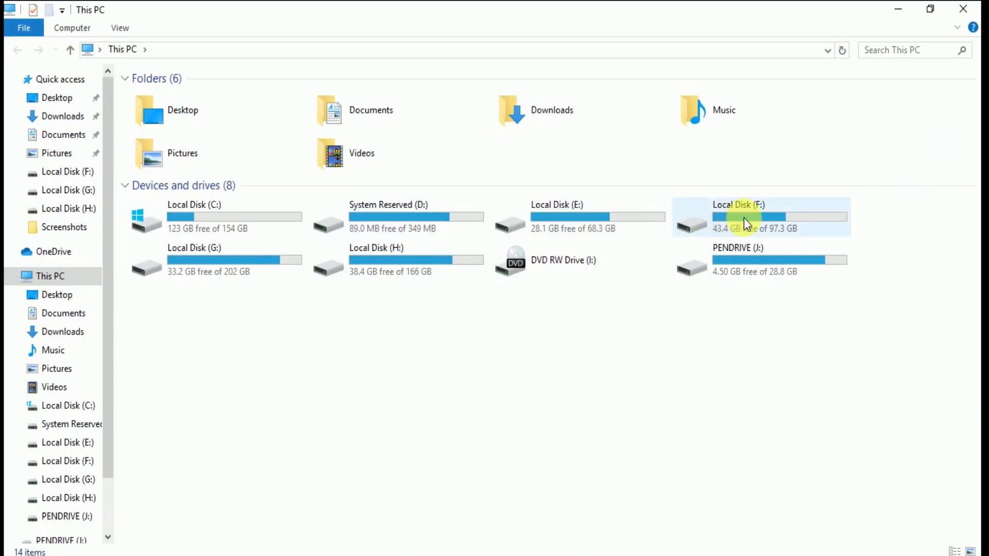
{"action": "double_click", "coordinate": [748, 221]}
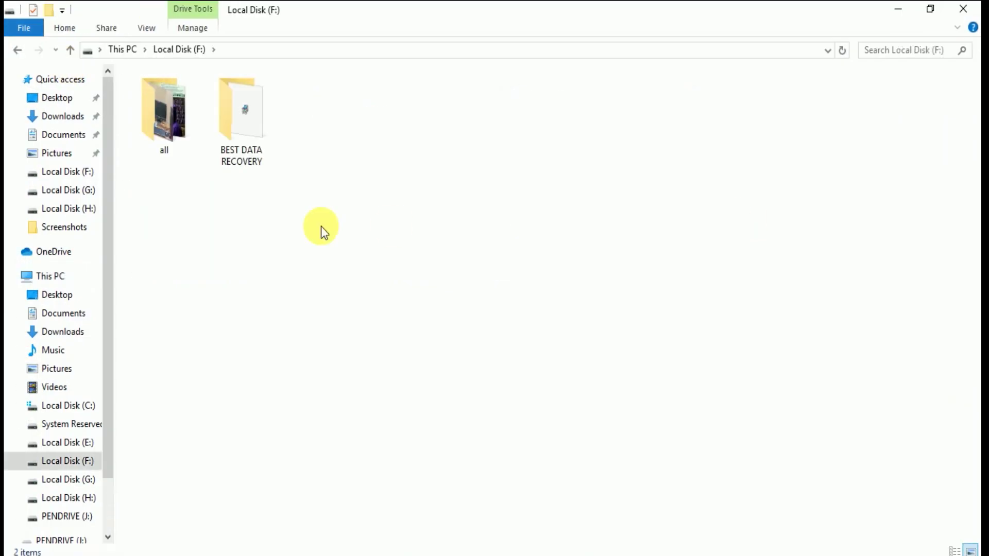
{"action": "double_click", "coordinate": [238, 114]}
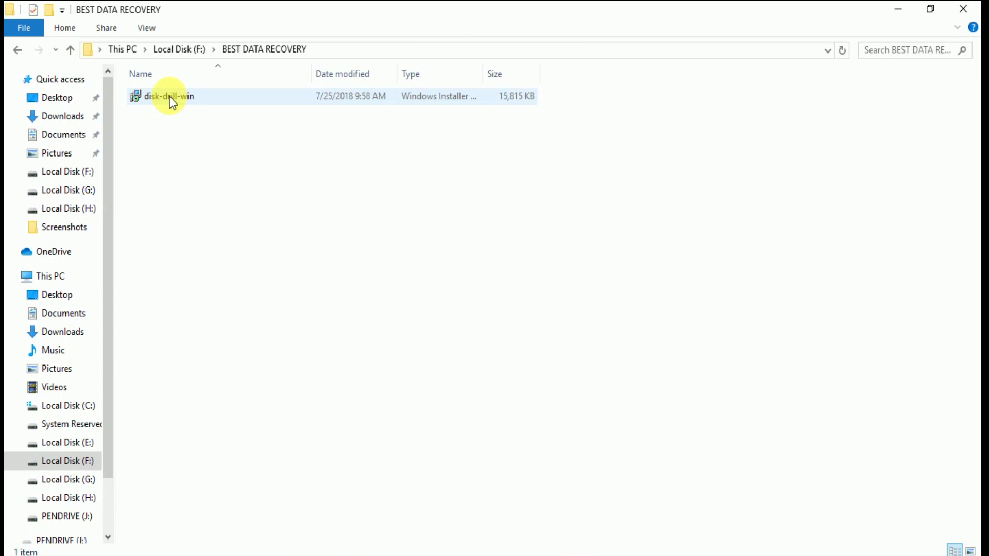
{"action": "double_click", "coordinate": [170, 97]}
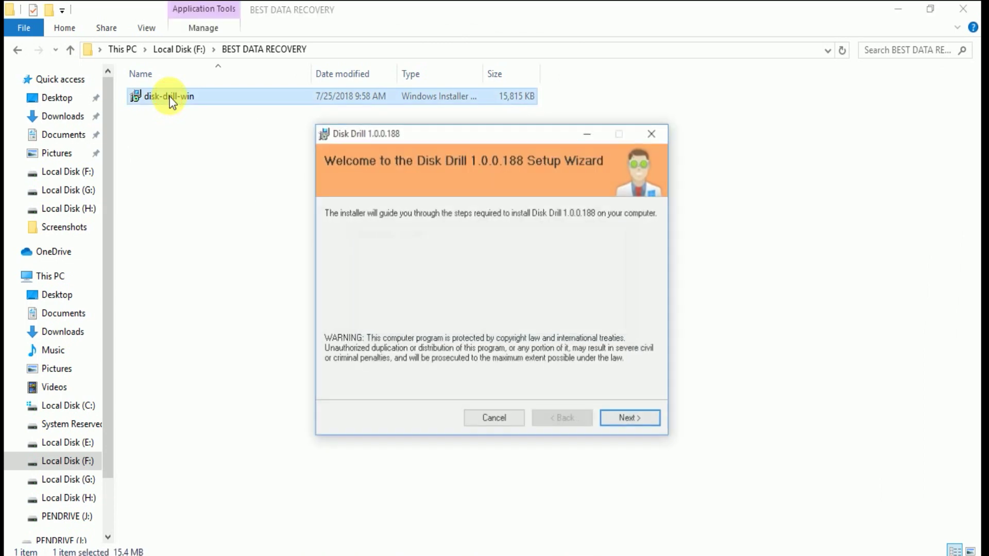
- Install Disk Drill 1.0.0.188 for Everyone in the default folder and move its desktop shortcut beside the Recycle Bin
{"action": "left_click", "coordinate": [636, 420]}
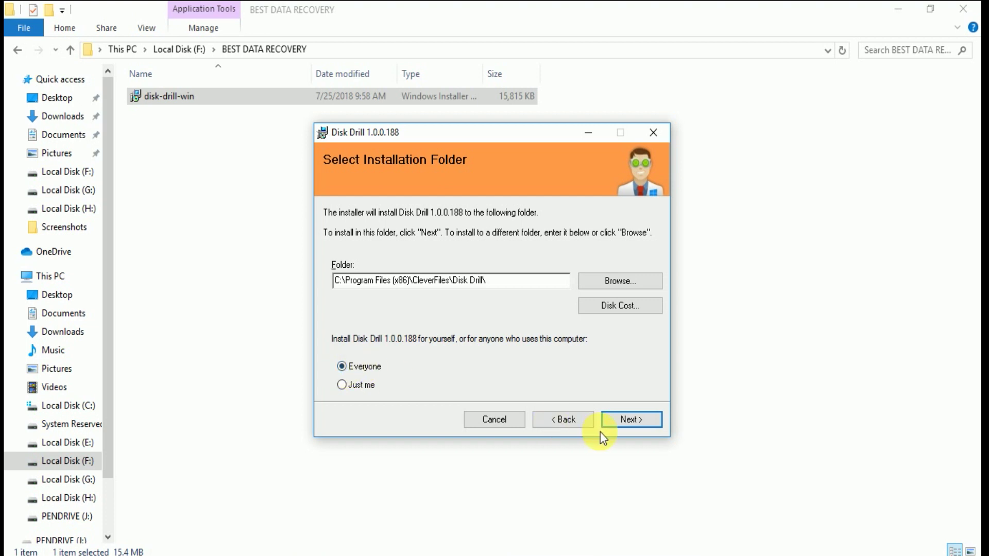
{"action": "left_click", "coordinate": [629, 419]}
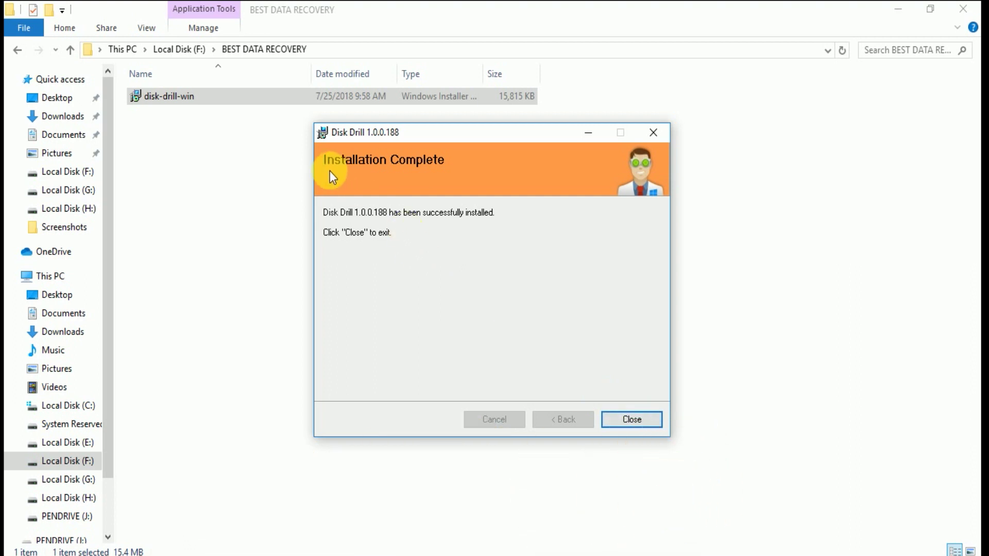
{"action": "left_click", "coordinate": [633, 421]}
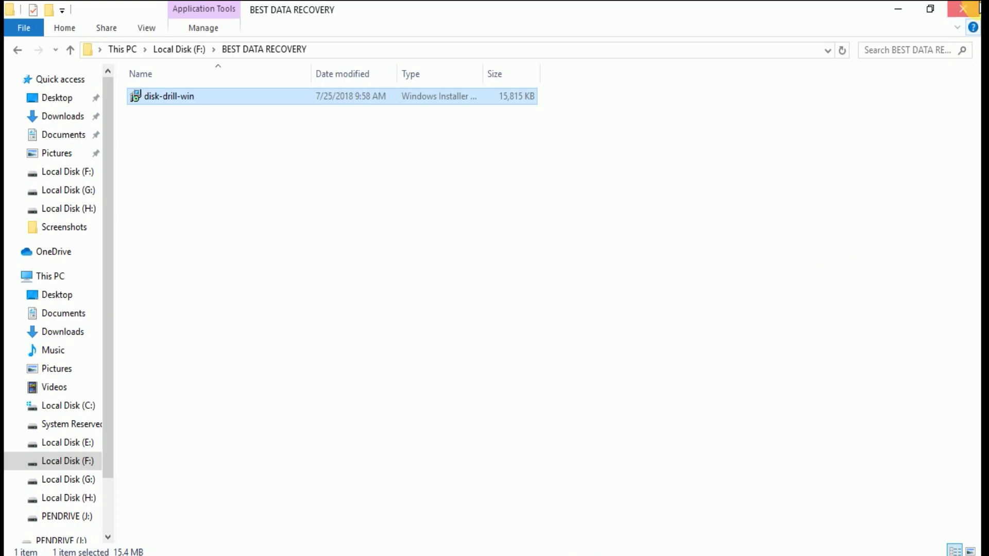
{"action": "left_click", "coordinate": [975, 8]}
{"action": "left_click_drag", "start_coordinate": [91, 26], "coordinate": [85, 144]}
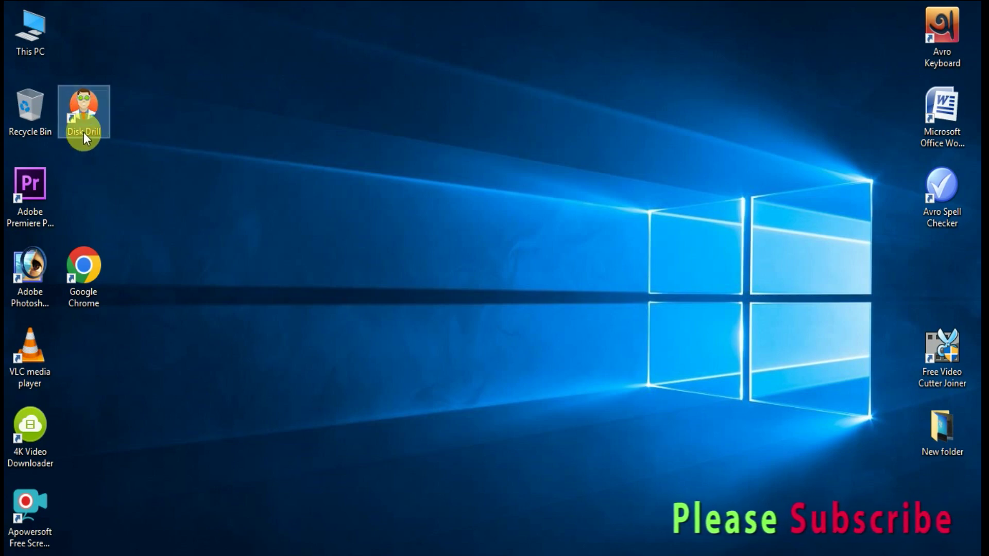
- Launch Disk Drill and start a recovery scan of Local Disk (E:)
{"action": "double_click", "coordinate": [88, 106]}
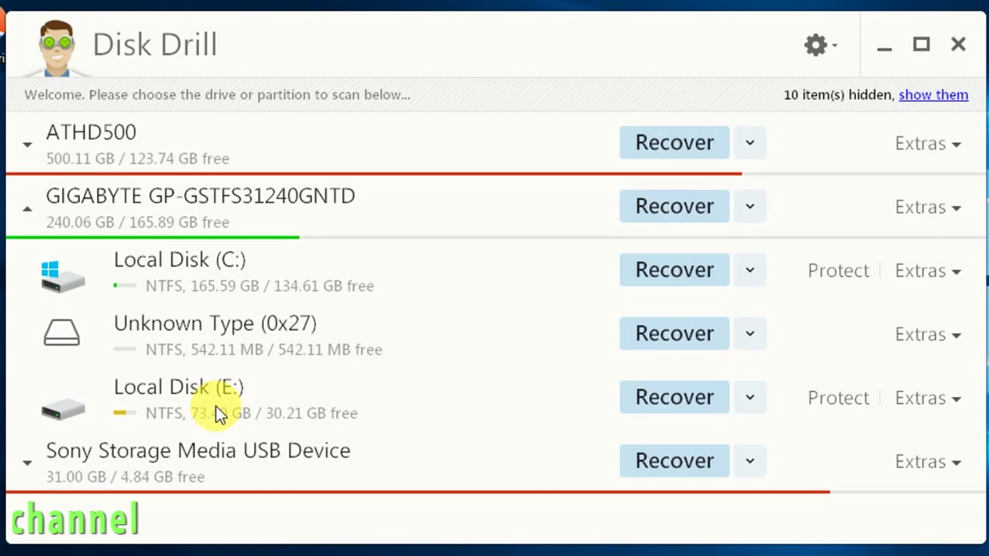
{"action": "left_click", "coordinate": [668, 403]}
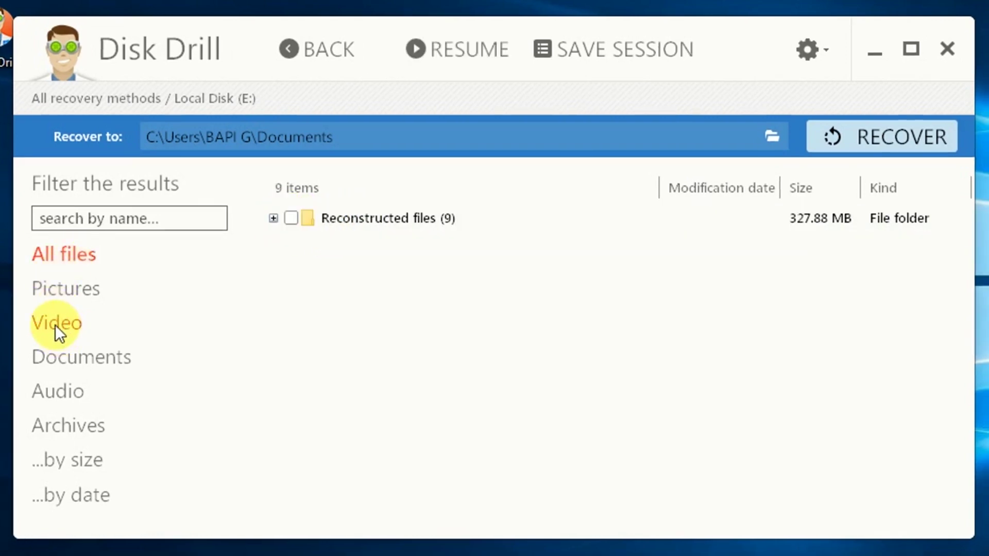
- Filter the scan results to Video and recover the Reconstructed files folder to the default Documents folder, accepting the same-drive destination
{"action": "left_click", "coordinate": [60, 324]}
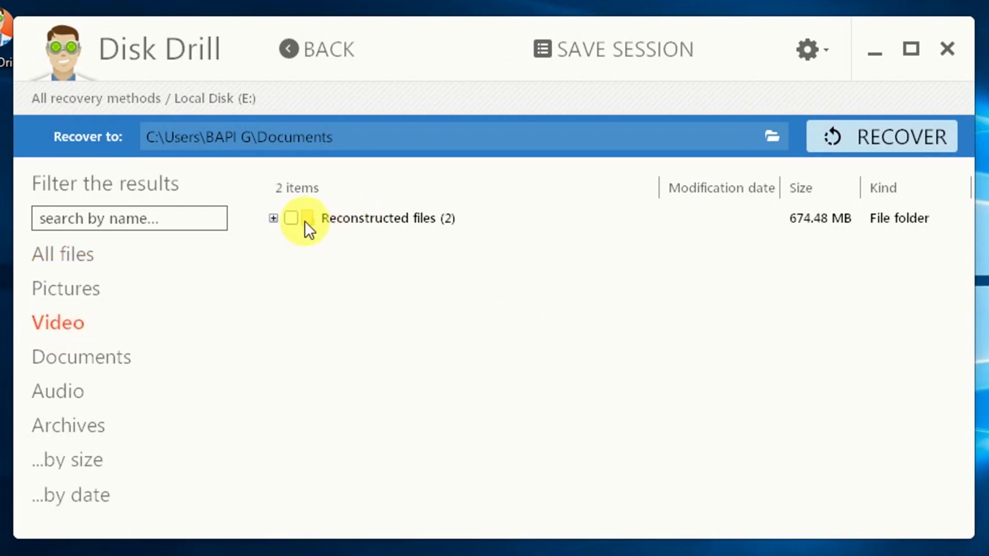
{"action": "left_click", "coordinate": [290, 218]}
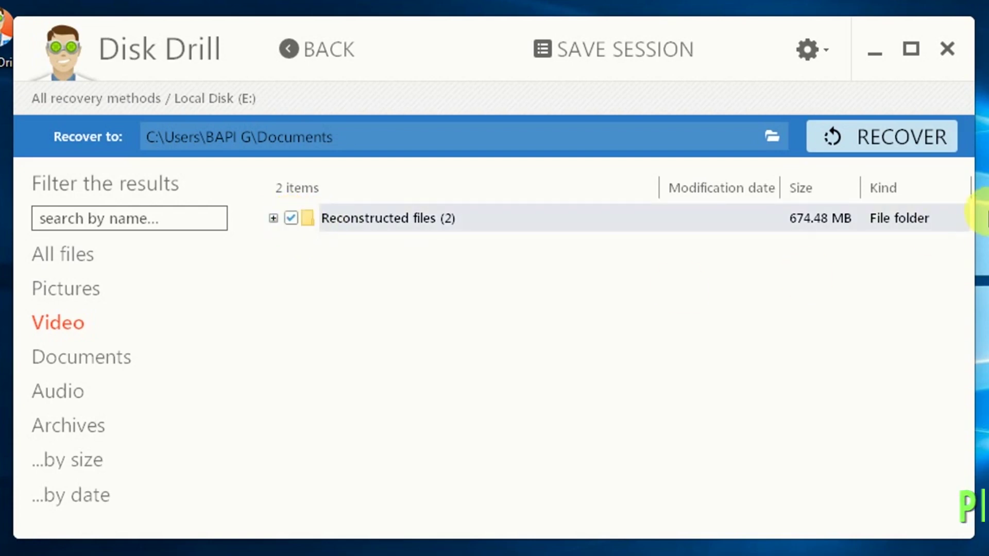
{"action": "left_click", "coordinate": [891, 135]}
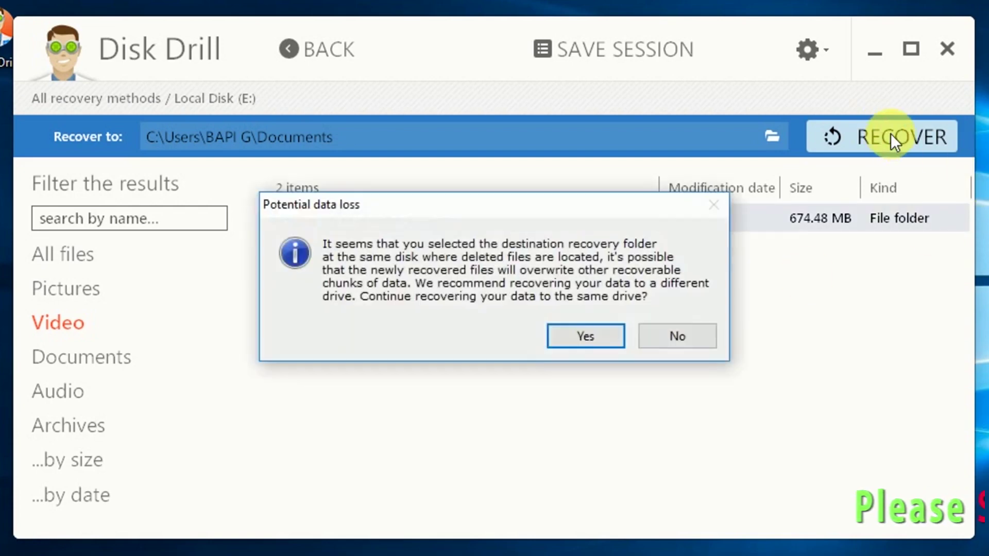
{"action": "left_click", "coordinate": [583, 337]}
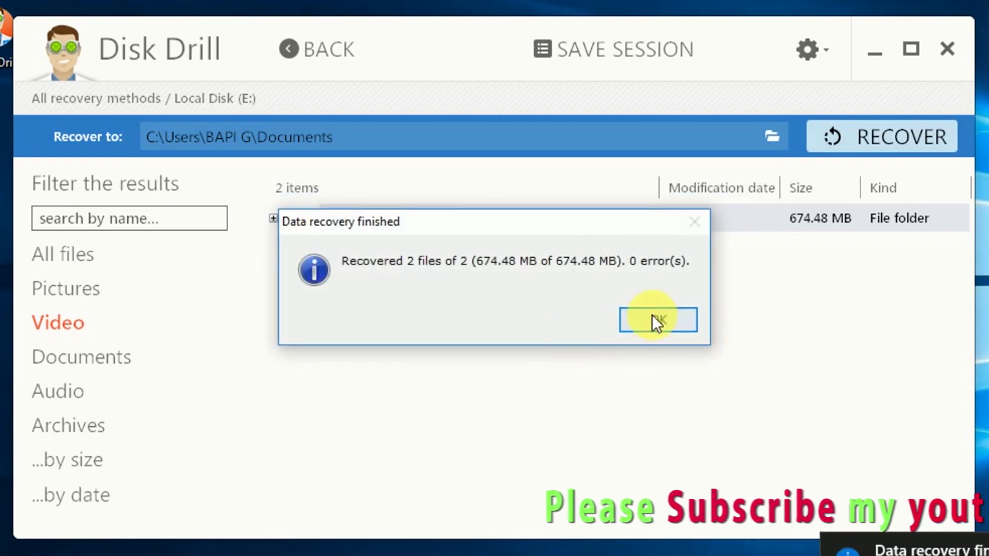
{"action": "left_click", "coordinate": [658, 321]}
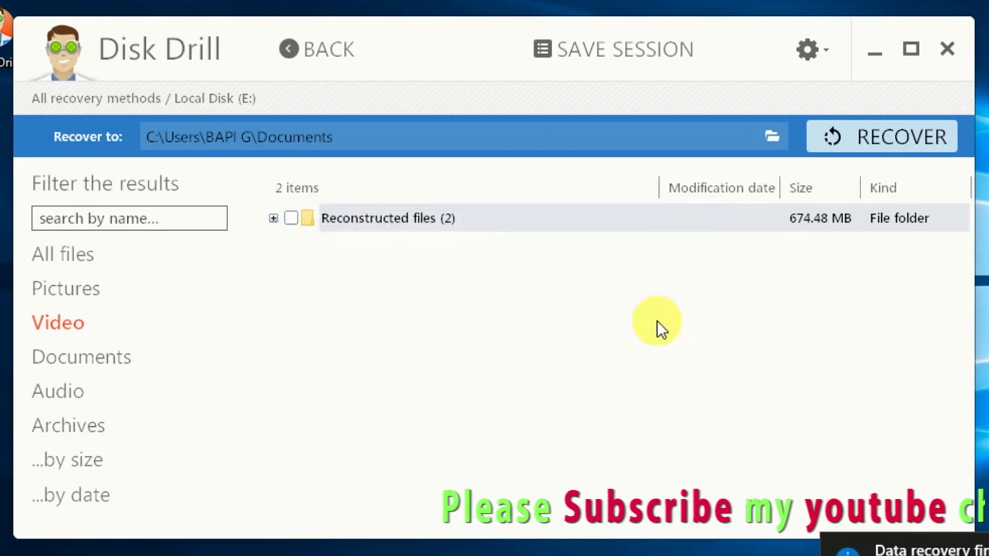
- Change the recovery destination from Documents to the user's profile folder
{"action": "left_click", "coordinate": [360, 146]}
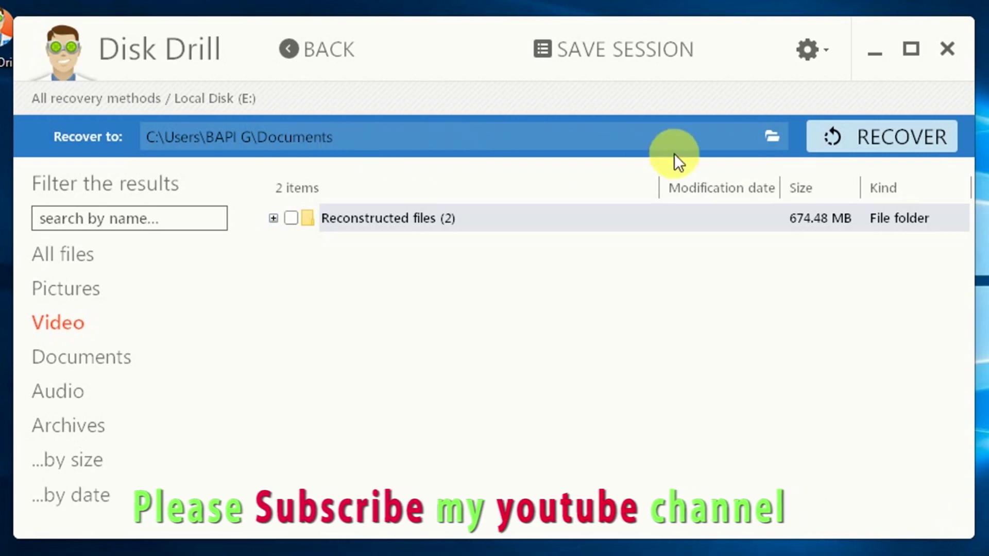
{"action": "left_click", "coordinate": [771, 136]}
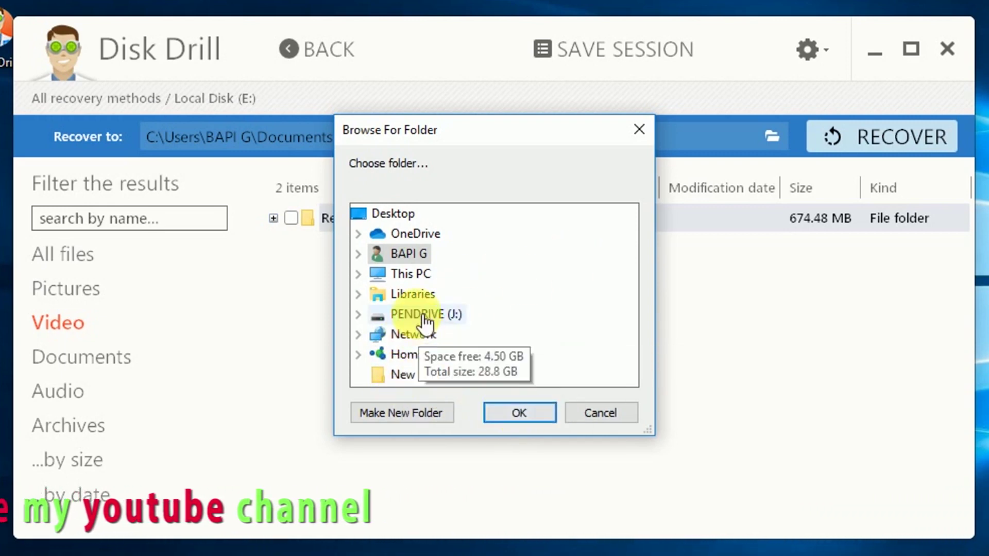
{"action": "left_click", "coordinate": [519, 413]}
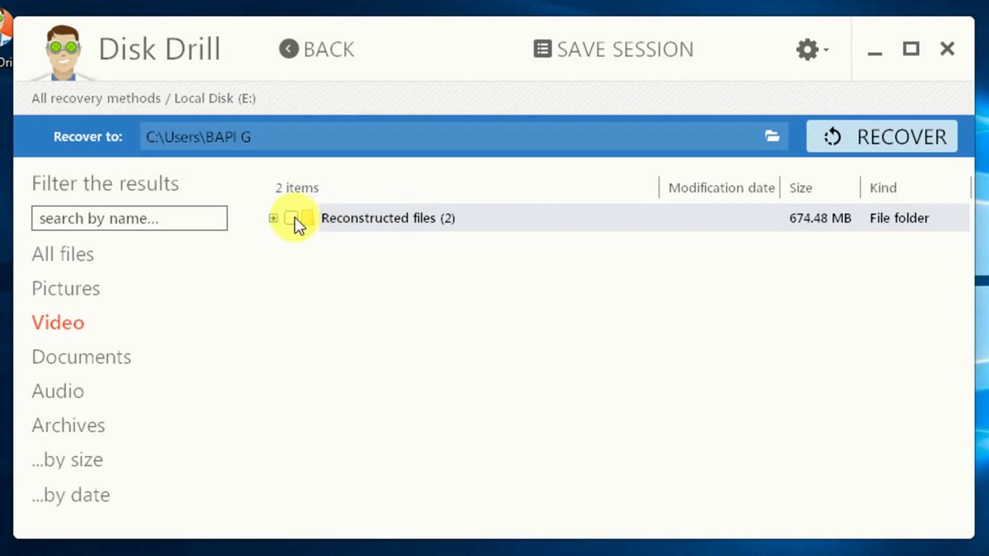
- Expand the Reconstructed files, Video and mp4 folders in the scan results and examine the video files found
{"action": "double_click", "coordinate": [362, 218]}
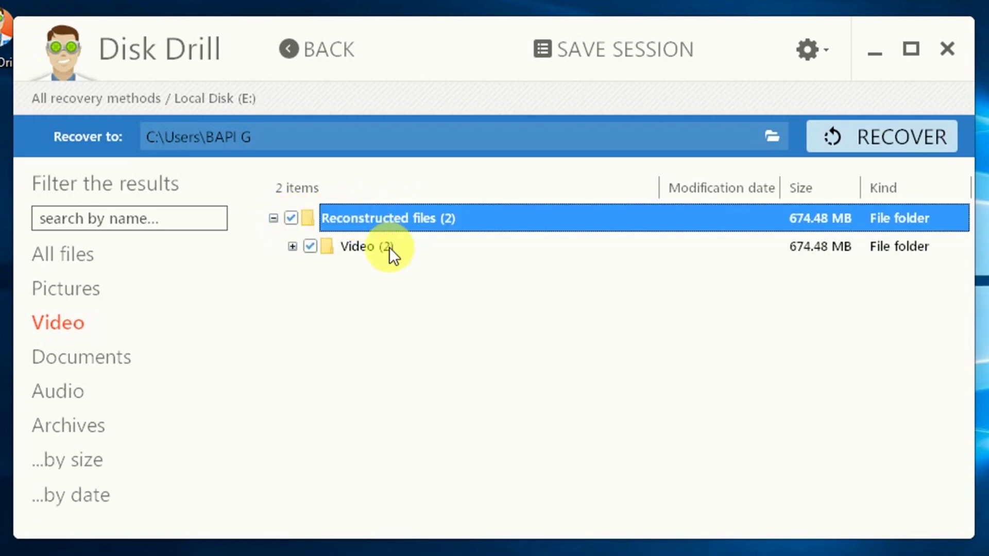
{"action": "double_click", "coordinate": [388, 246]}
{"action": "double_click", "coordinate": [410, 276]}
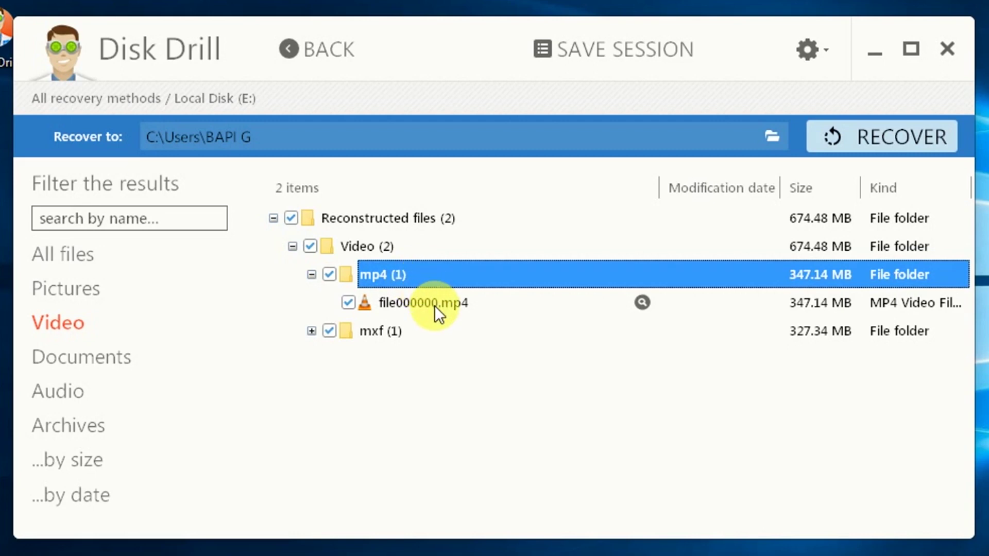
{"action": "left_click", "coordinate": [415, 332]}
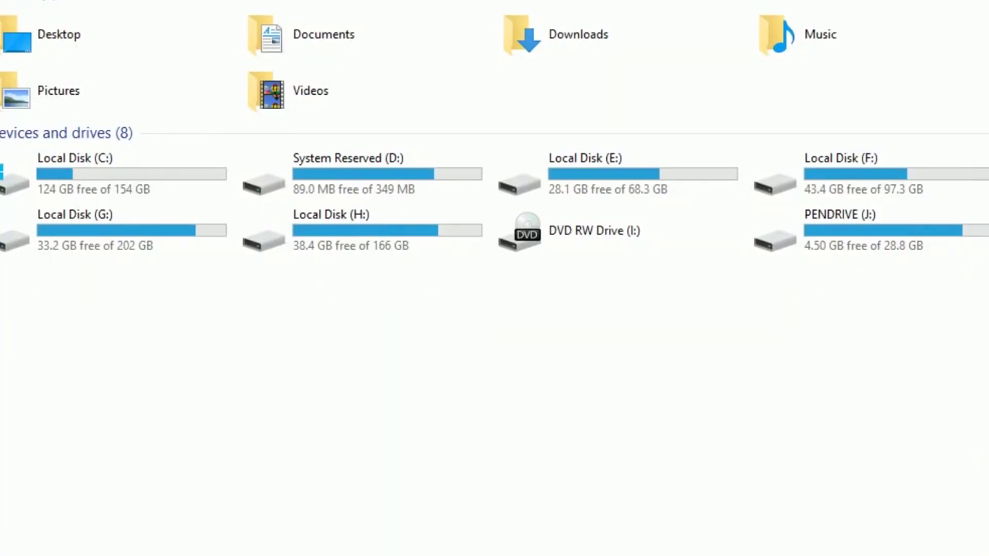
- In File Explorer, open Documents > Video > mp4, play the recovered file000000 video, skip ahead through it and close the player
{"action": "left_click", "coordinate": [77, 148]}
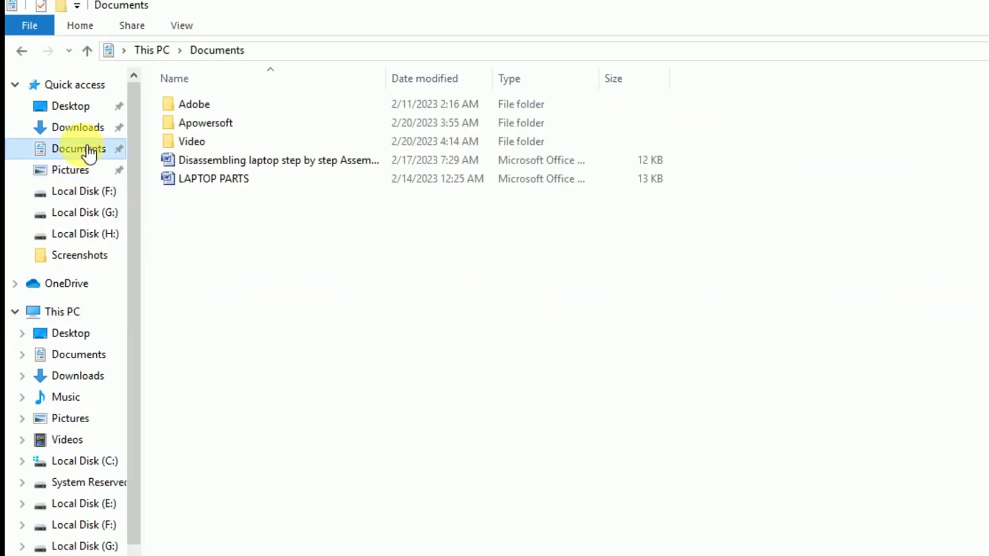
{"action": "double_click", "coordinate": [215, 144]}
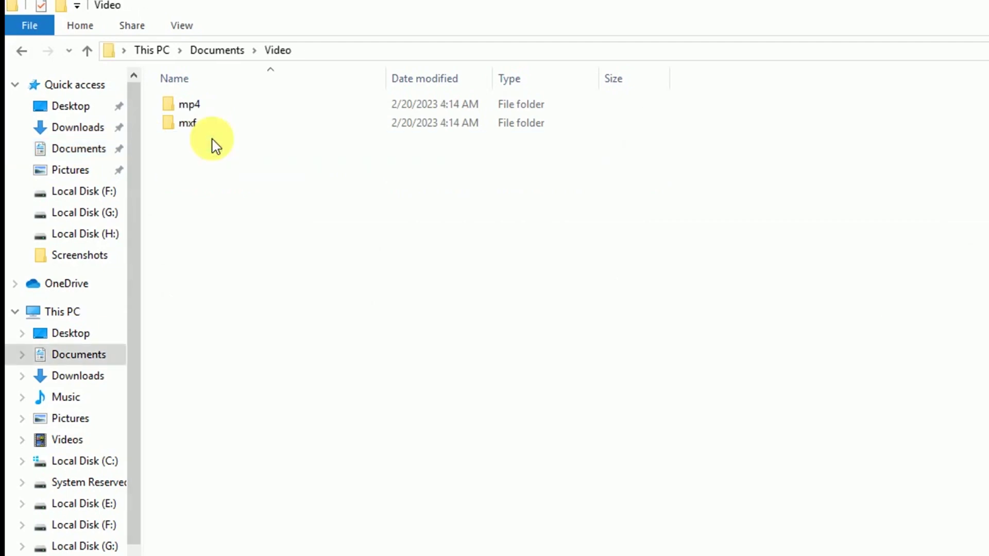
{"action": "double_click", "coordinate": [213, 107]}
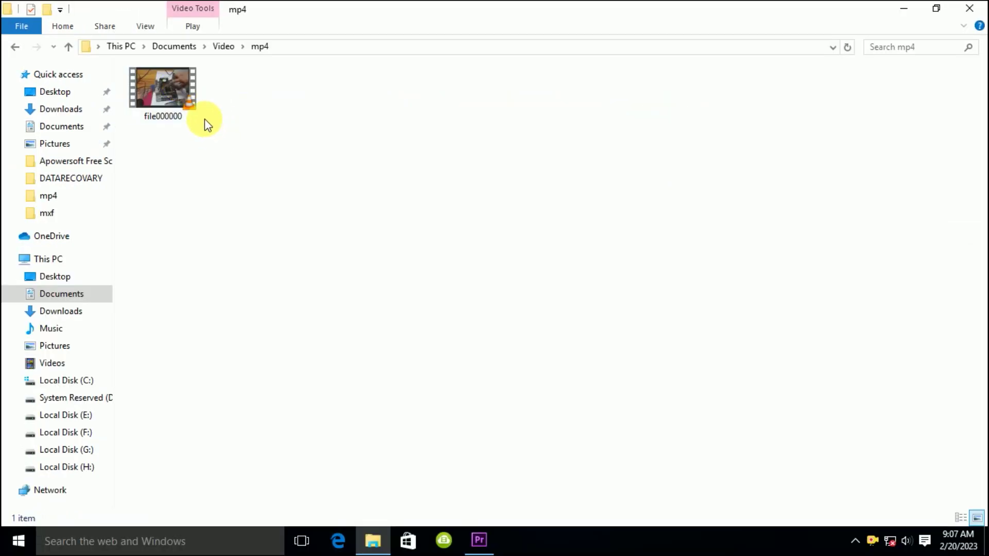
{"action": "double_click", "coordinate": [179, 85]}
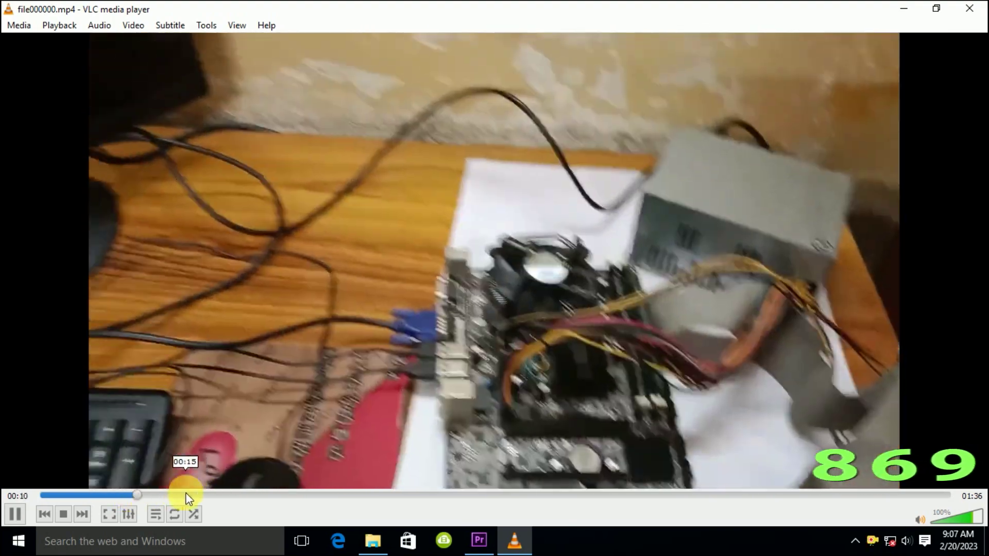
{"action": "left_click", "coordinate": [188, 495]}
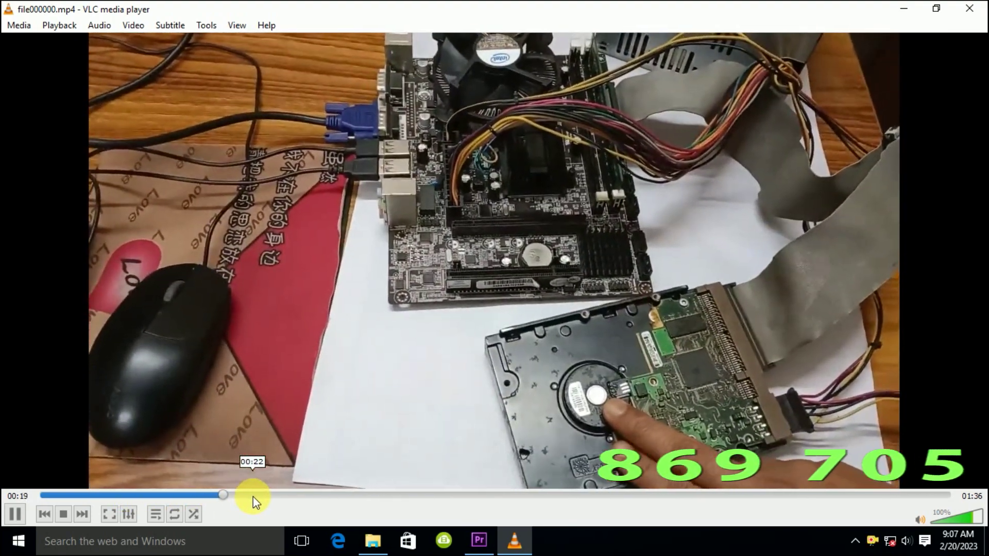
{"action": "left_click", "coordinate": [258, 497]}
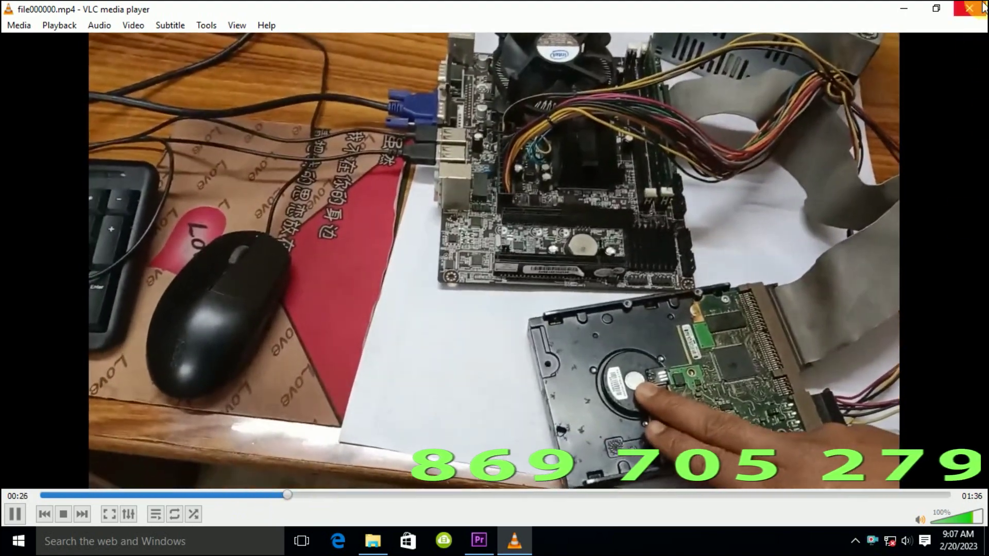
{"action": "left_click", "coordinate": [969, 8]}
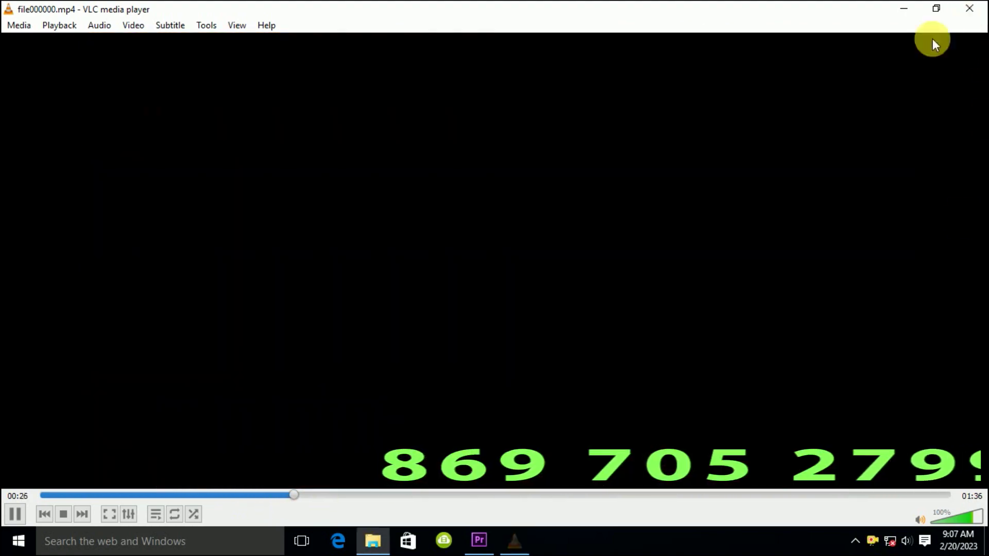
- Return to the Video folder, open mxf, play its recovered file000000 video, skip ahead through it and close the player
{"action": "left_click", "coordinate": [15, 46]}
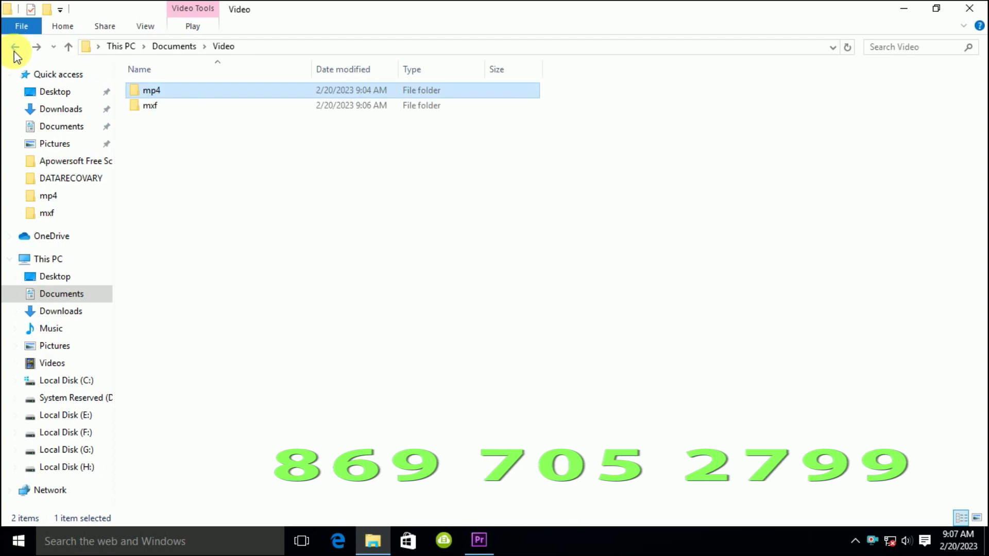
{"action": "double_click", "coordinate": [165, 106]}
{"action": "left_click", "coordinate": [169, 90]}
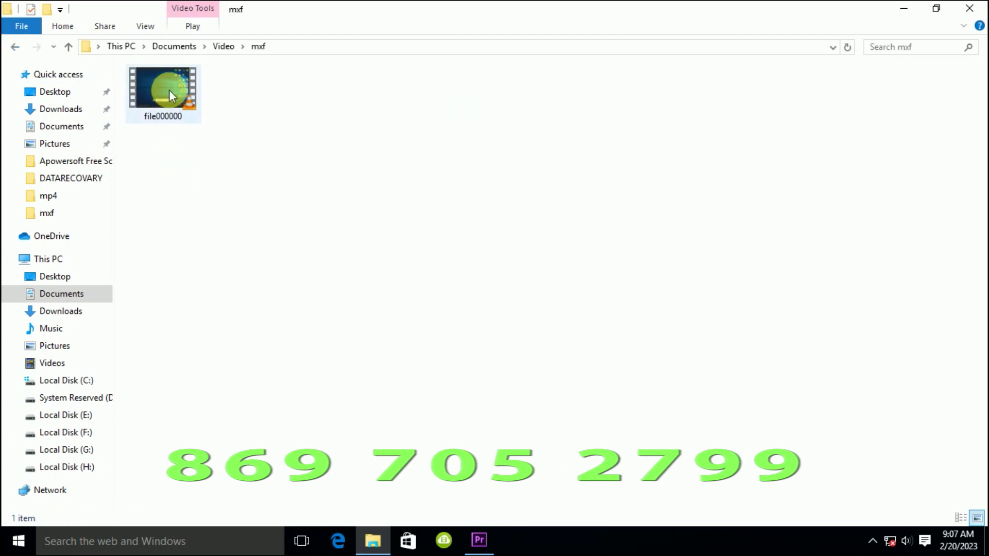
{"action": "double_click", "coordinate": [169, 89]}
{"action": "left_click", "coordinate": [78, 495]}
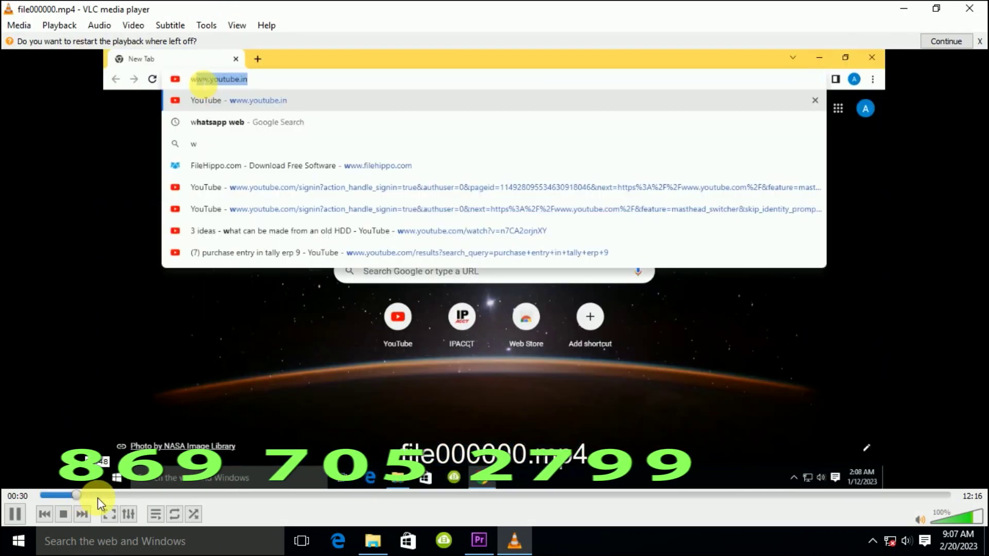
{"action": "left_click_drag", "start_coordinate": [99, 497], "coordinate": [160, 497]}
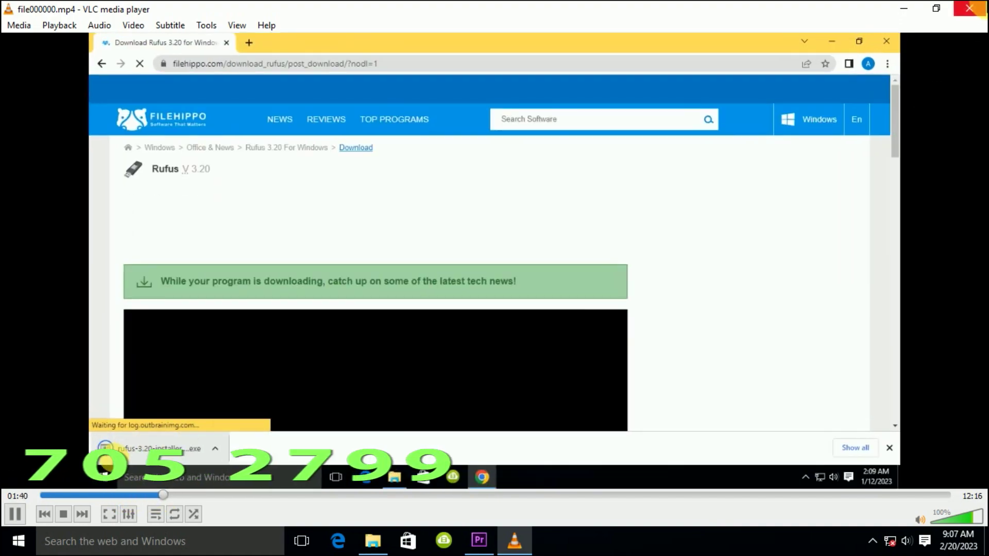
{"action": "left_click", "coordinate": [969, 9]}
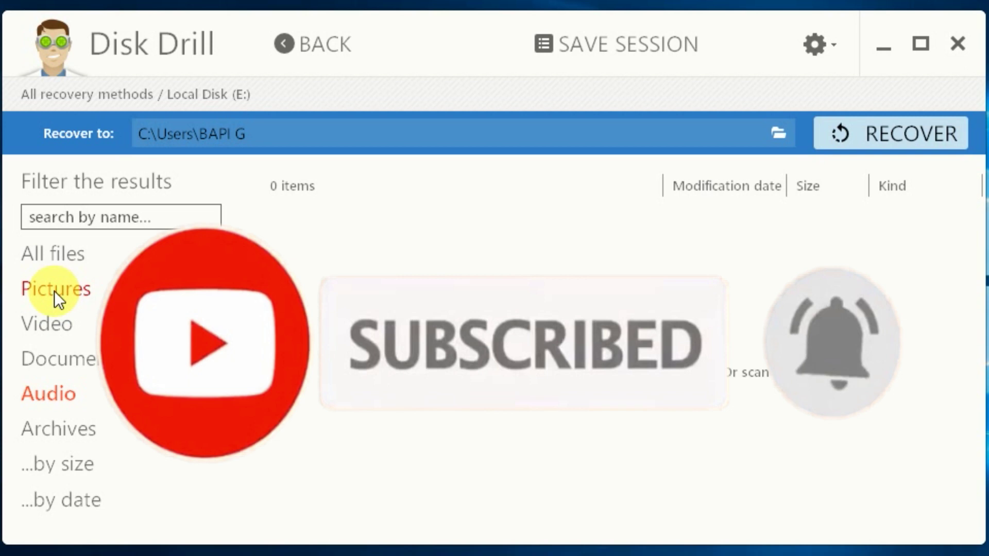
- Switch to Disk Drill and filter the scan results to Pictures
{"action": "left_click", "coordinate": [46, 290]}
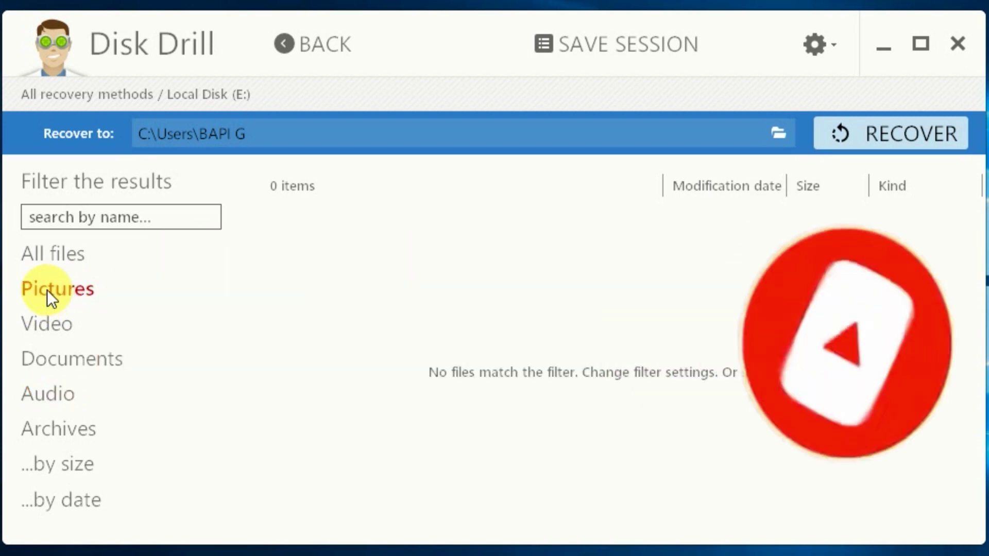